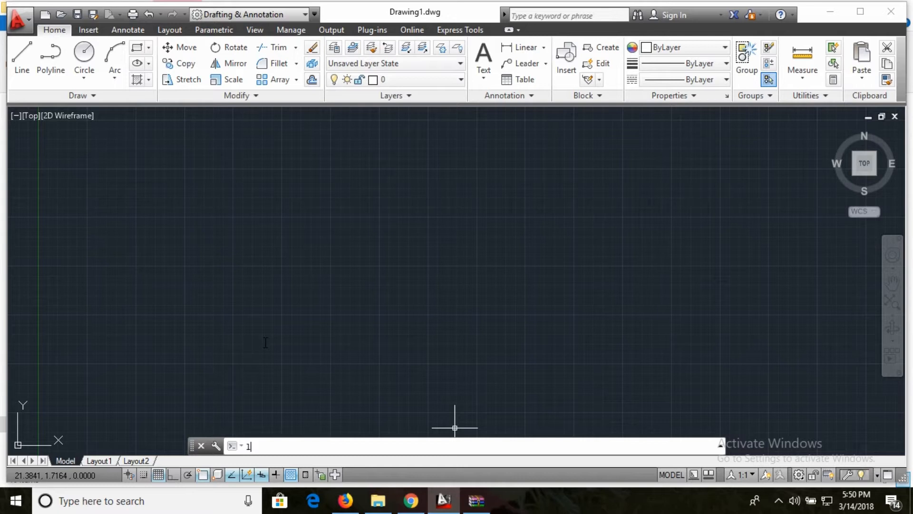
- Start a line in the lower part of the drawing area and turn on polar tracking
{"action": "key", "text": "Return"}
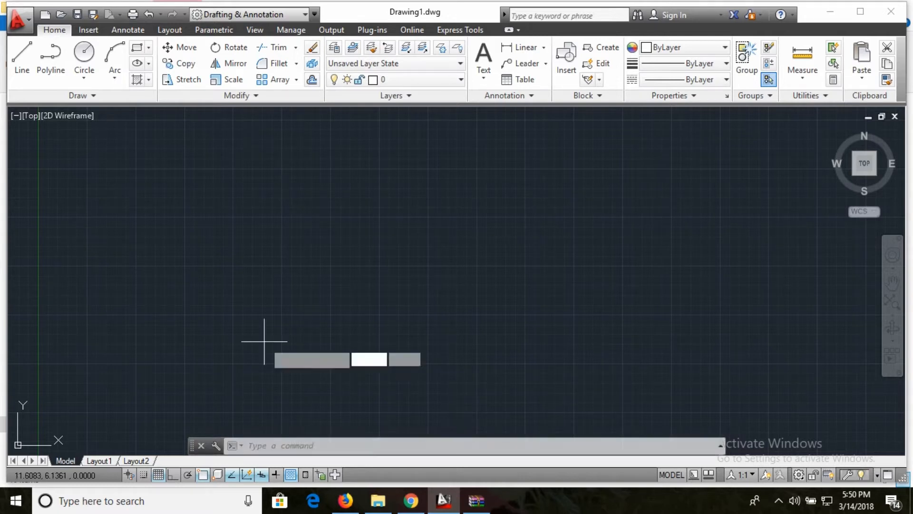
{"action": "left_click", "coordinate": [238, 339]}
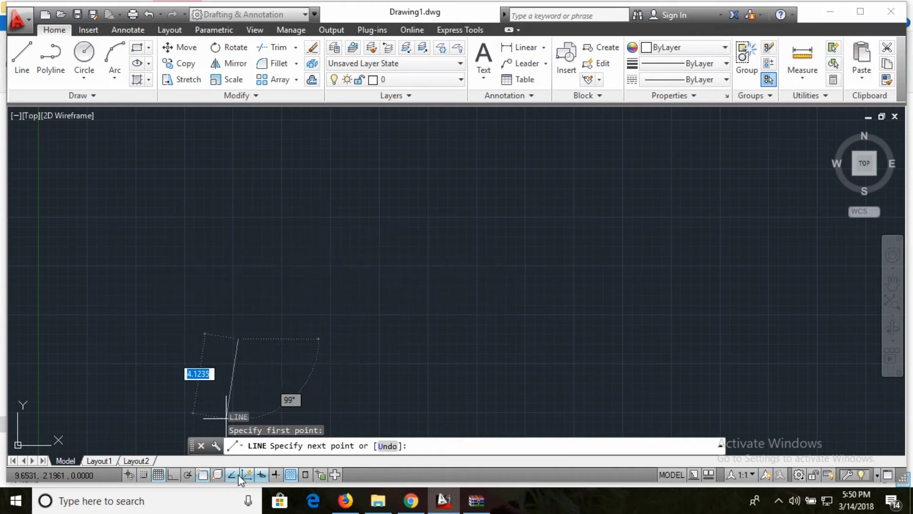
{"action": "left_click", "coordinate": [188, 476]}
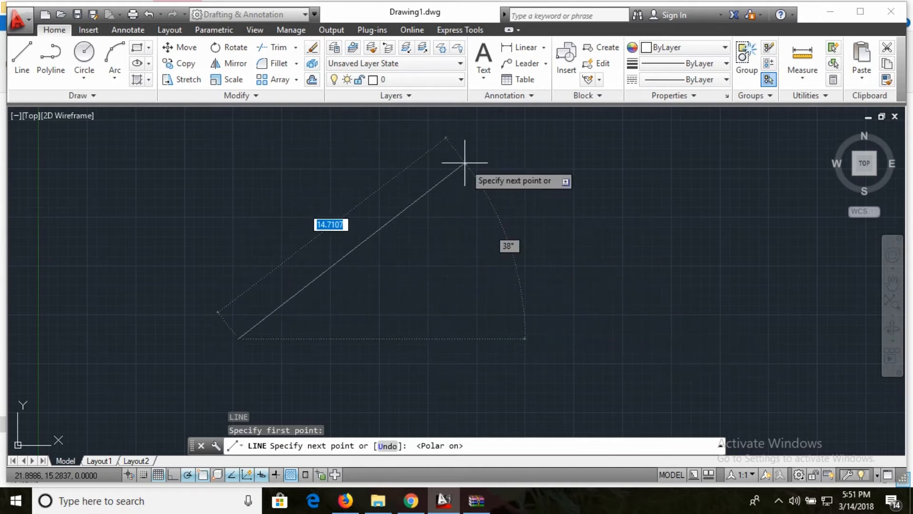
- Set the polar tracking increment angle to 45
{"action": "right_click", "coordinate": [188, 475]}
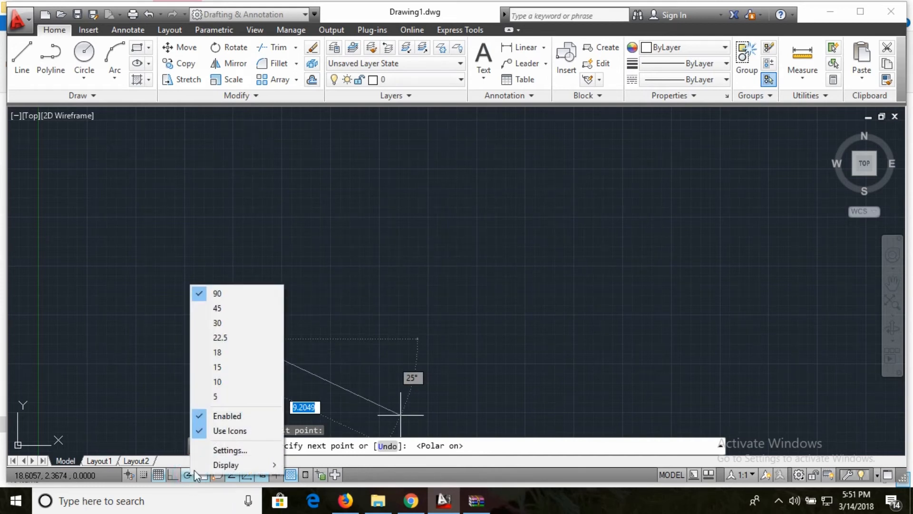
{"action": "left_click", "coordinate": [230, 449]}
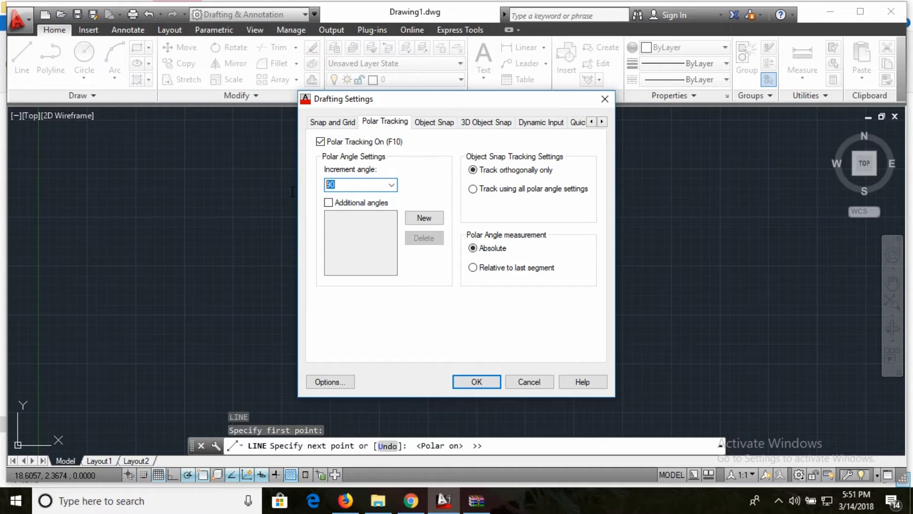
{"action": "type", "text": "45"}
{"action": "left_click", "coordinate": [475, 381]}
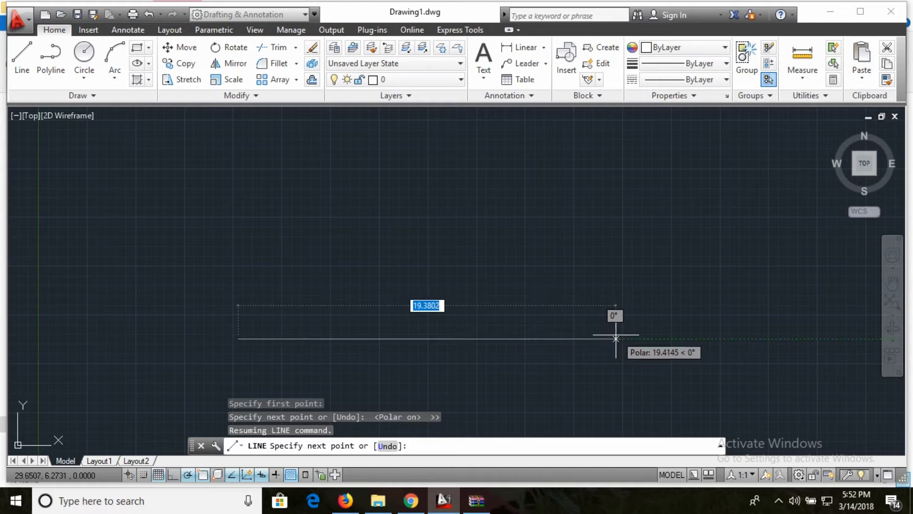
- Add 75, 65 and 15 as additional polar tracking angles
{"action": "left_click", "coordinate": [193, 474]}
{"action": "left_click", "coordinate": [242, 449]}
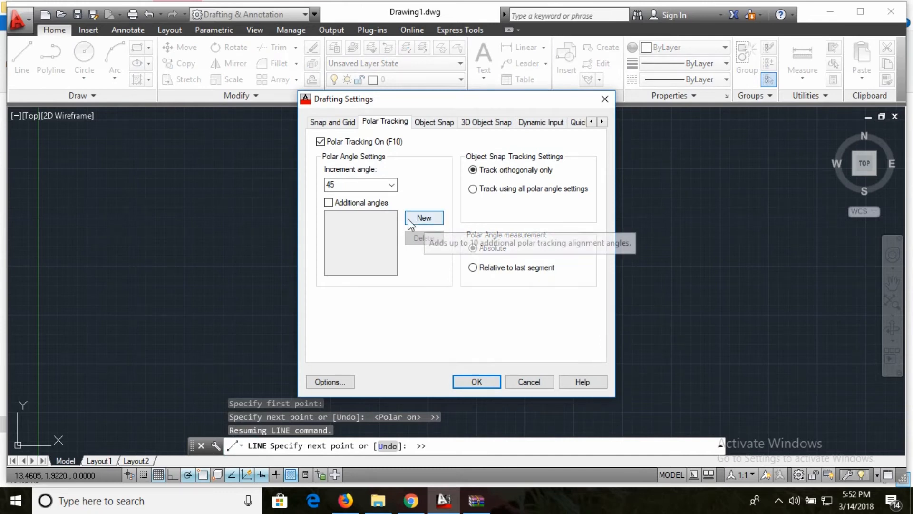
{"action": "left_click", "coordinate": [426, 220]}
{"action": "type", "text": "75"}
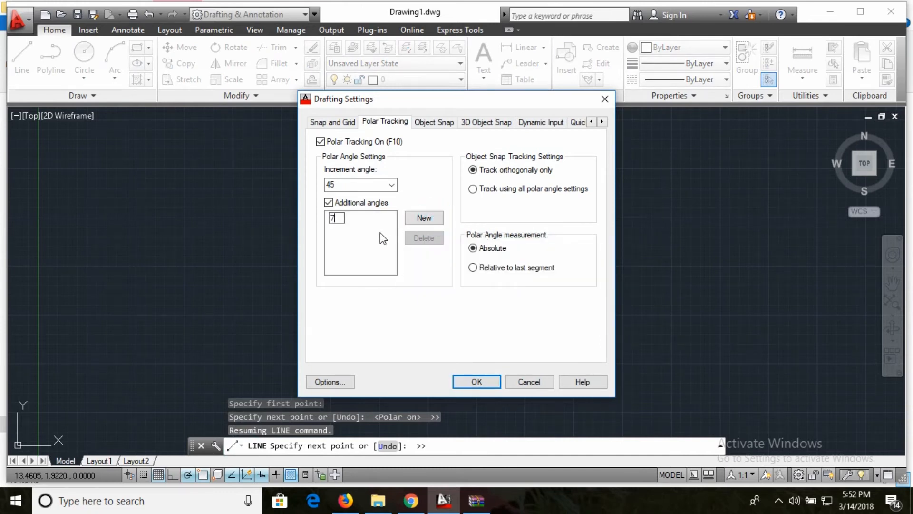
{"action": "left_click", "coordinate": [430, 217]}
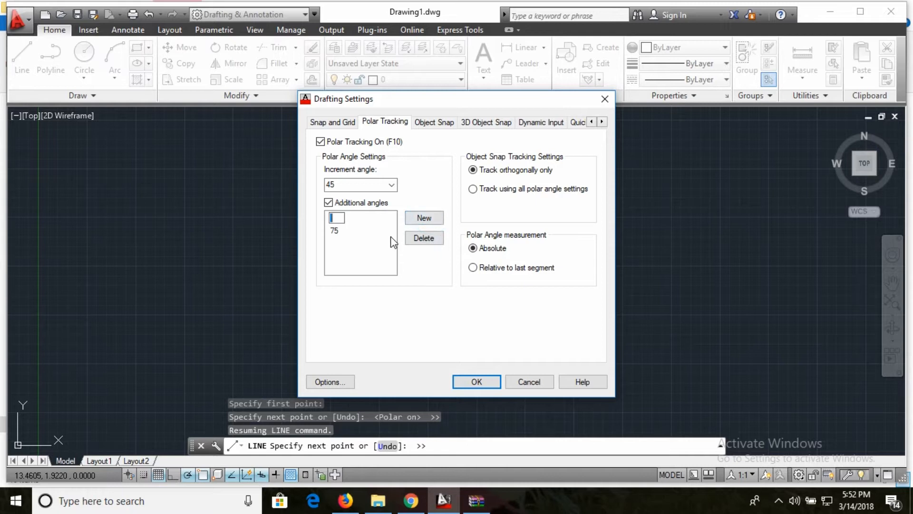
{"action": "type", "text": "65"}
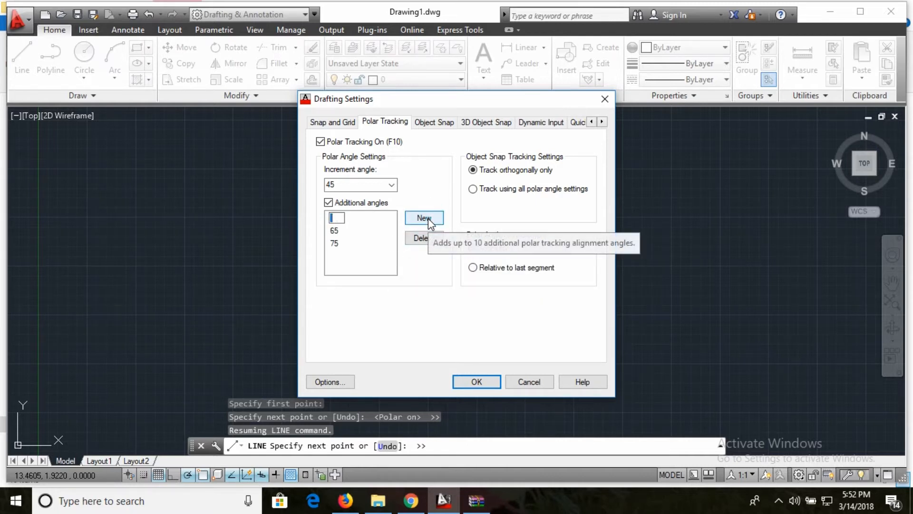
{"action": "type", "text": "15"}
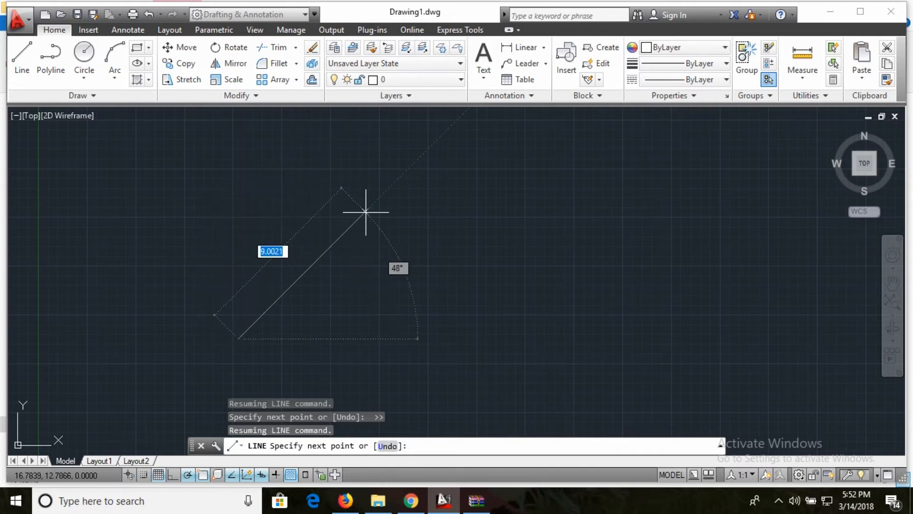
{"action": "key", "text": "alt+Tab"}
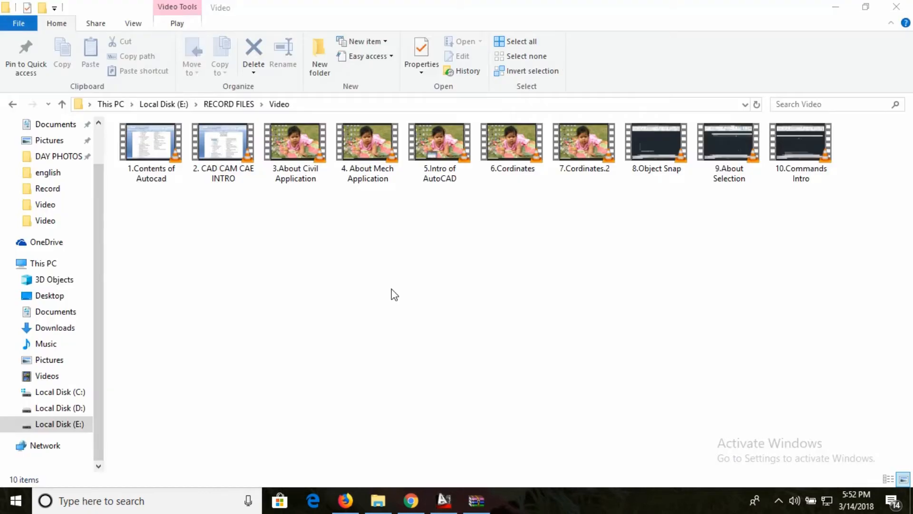
{"action": "key", "text": "alt+Tab"}
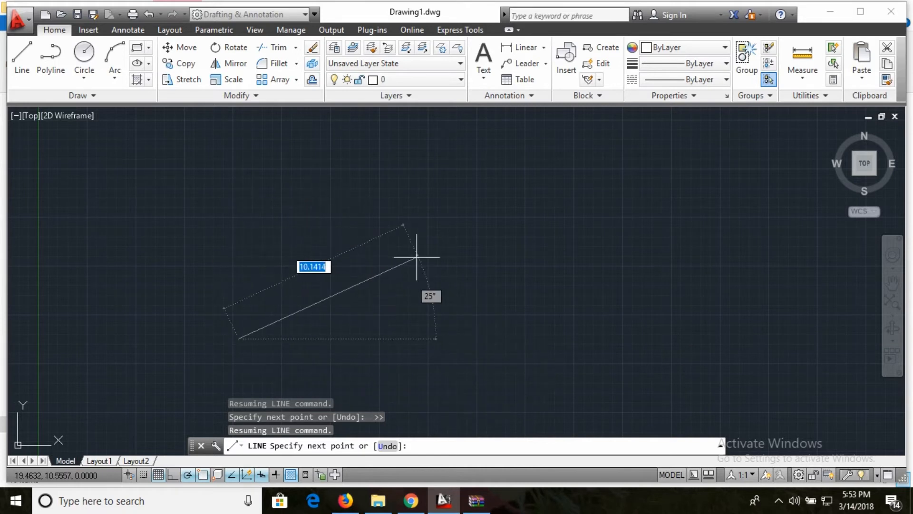
{"action": "key", "text": "alt+Tab"}
{"action": "key", "text": "alt+Tab"}
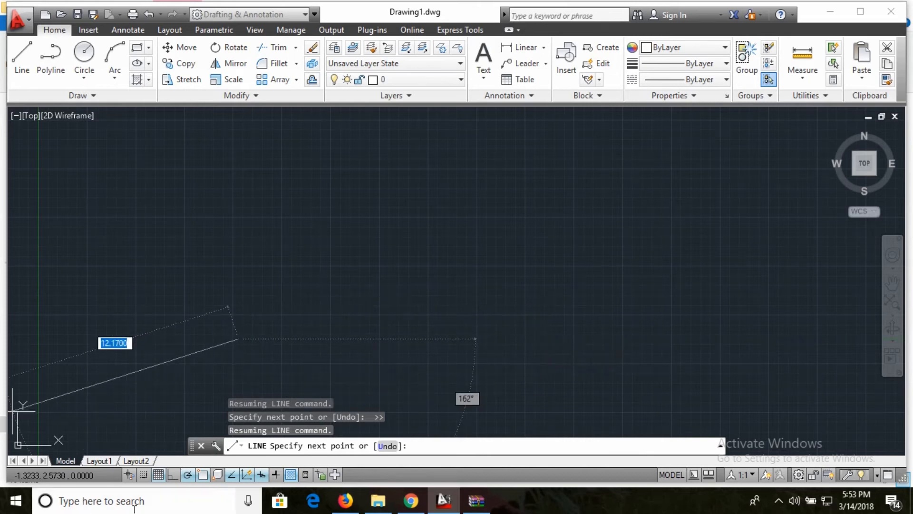
- Try Ortho mode on the line, switch back to polar tracking and cancel the line
{"action": "left_click", "coordinate": [173, 478]}
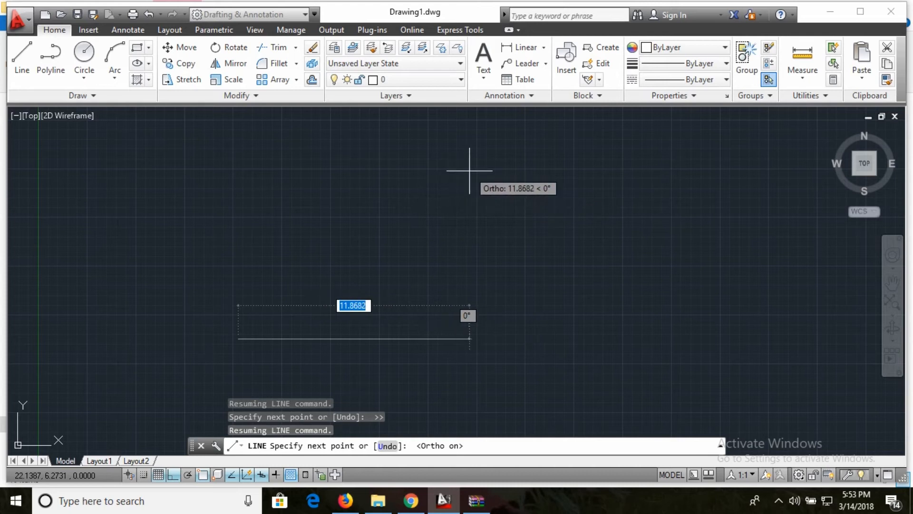
{"action": "left_click", "coordinate": [188, 474]}
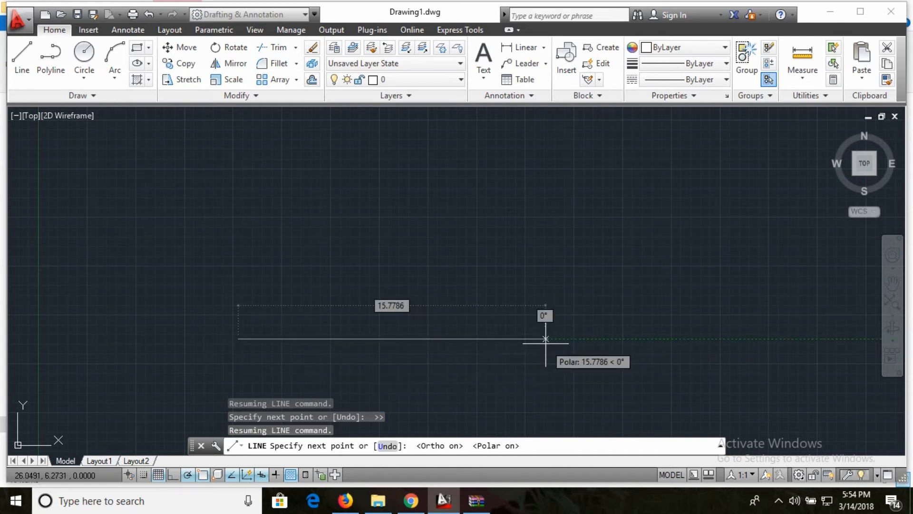
{"action": "key", "text": "Escape"}
{"action": "key", "text": "Escape"}
{"action": "key", "text": "Escape"}
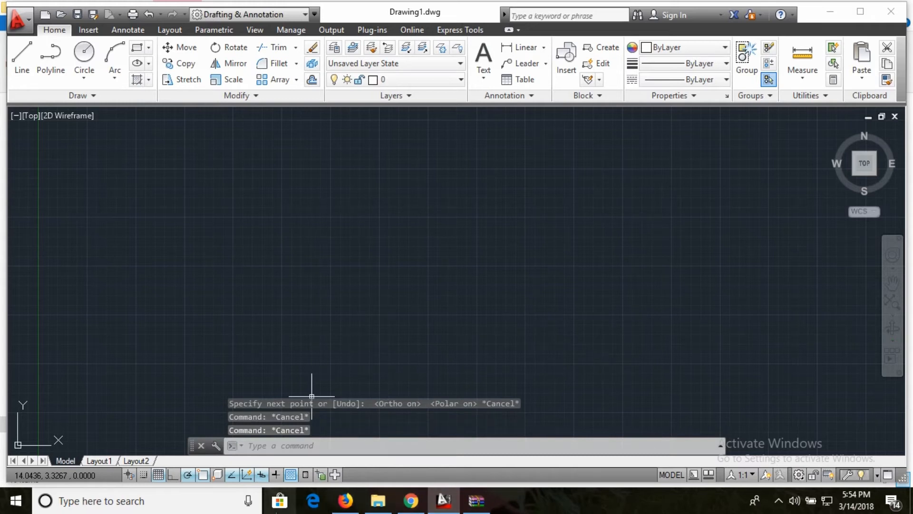
- Find Notepad through the Windows search and open it
{"action": "left_click", "coordinate": [99, 504]}
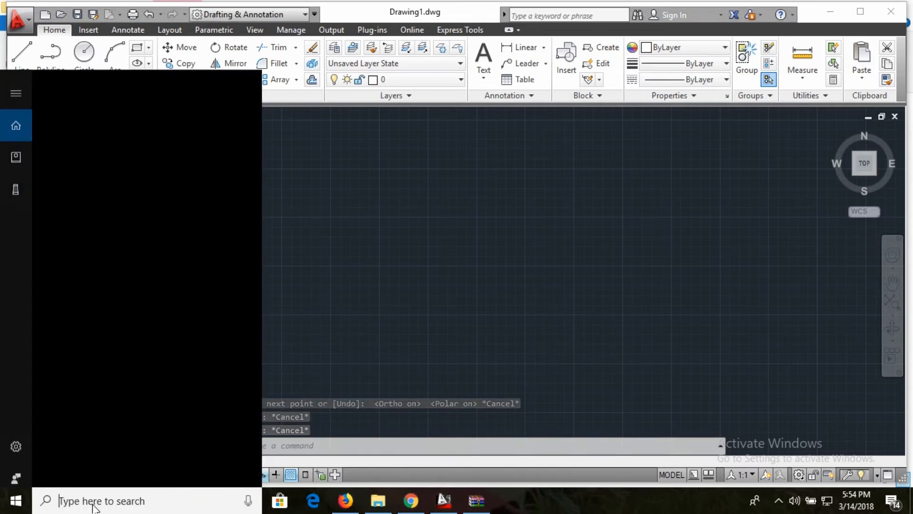
{"action": "type", "text": "no"}
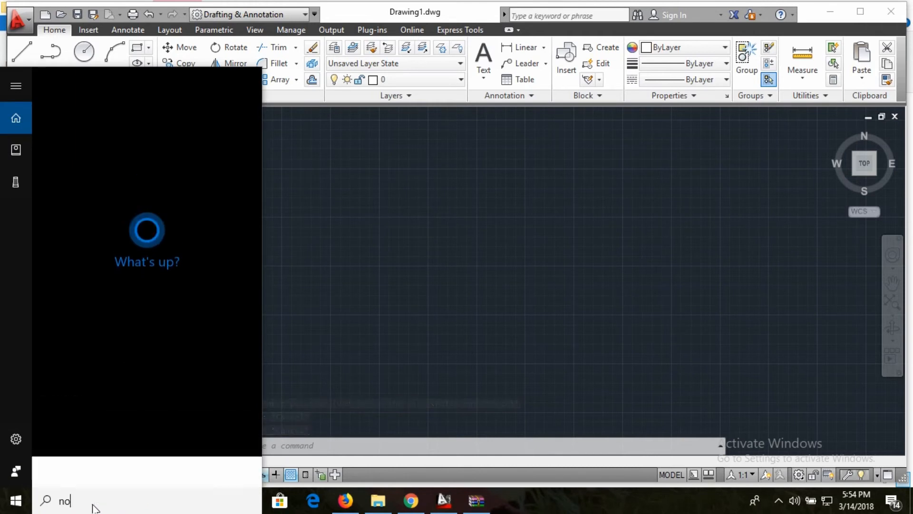
{"action": "type", "text": "te"}
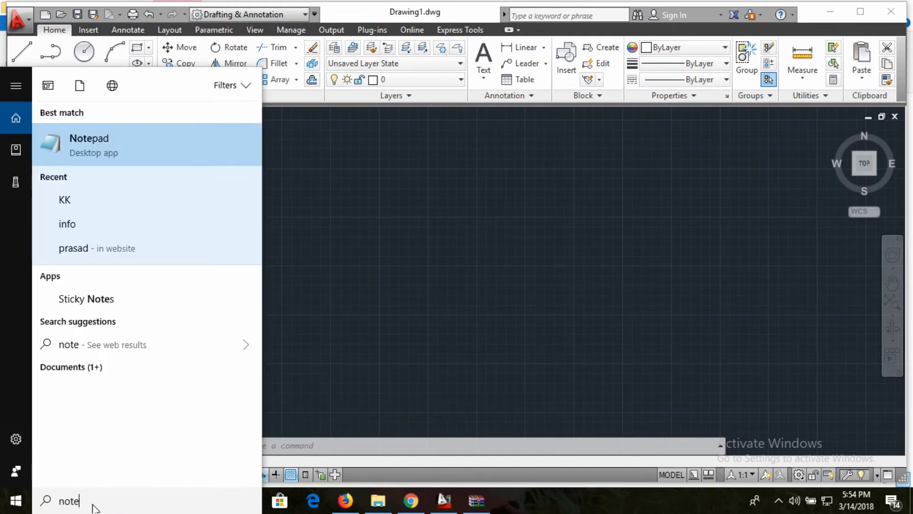
{"action": "type", "text": "pad"}
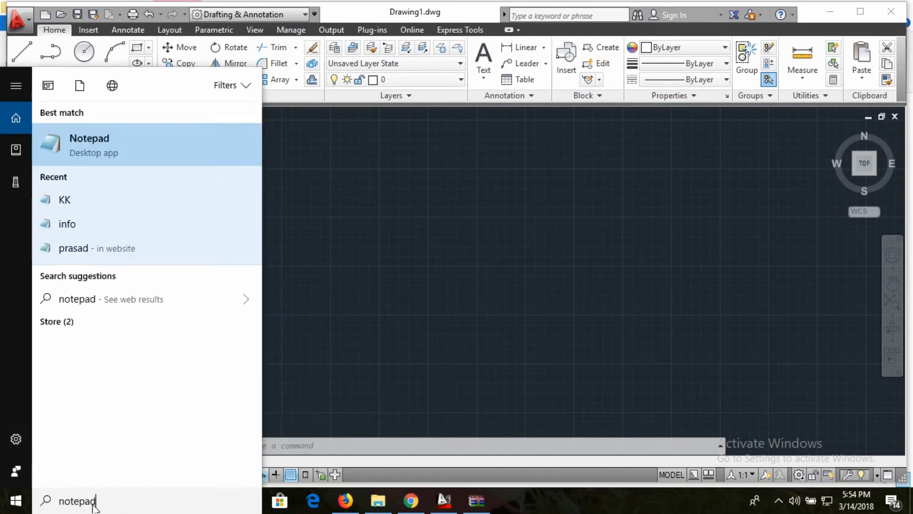
{"action": "key", "text": "Return"}
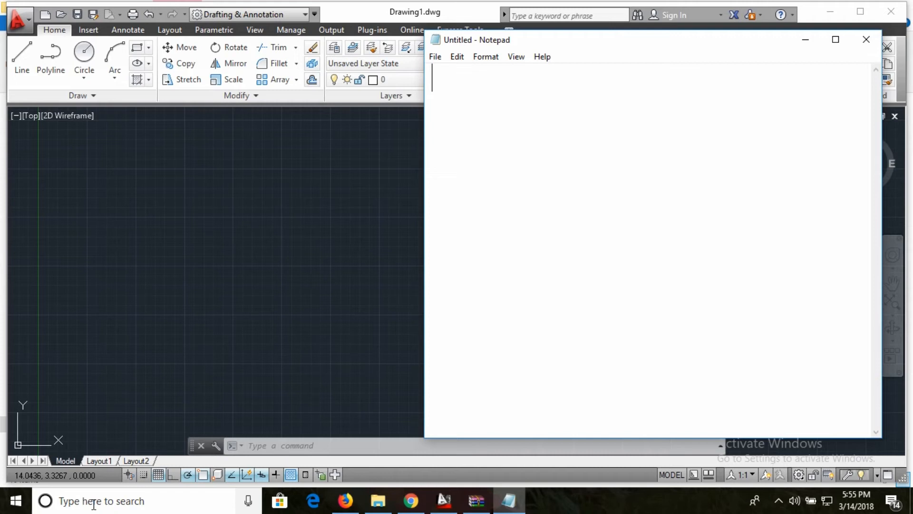
- Write the heading "projection" followed by a blank line, and maximize the Notepad window
{"action": "mouse_move", "coordinate": [476, 501]}
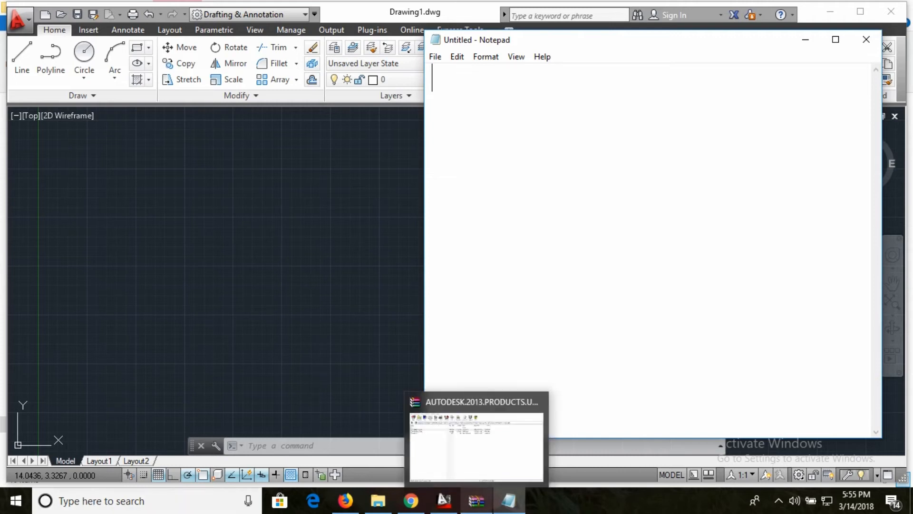
{"action": "type", "text": "projection"}
{"action": "key", "text": "Return"}
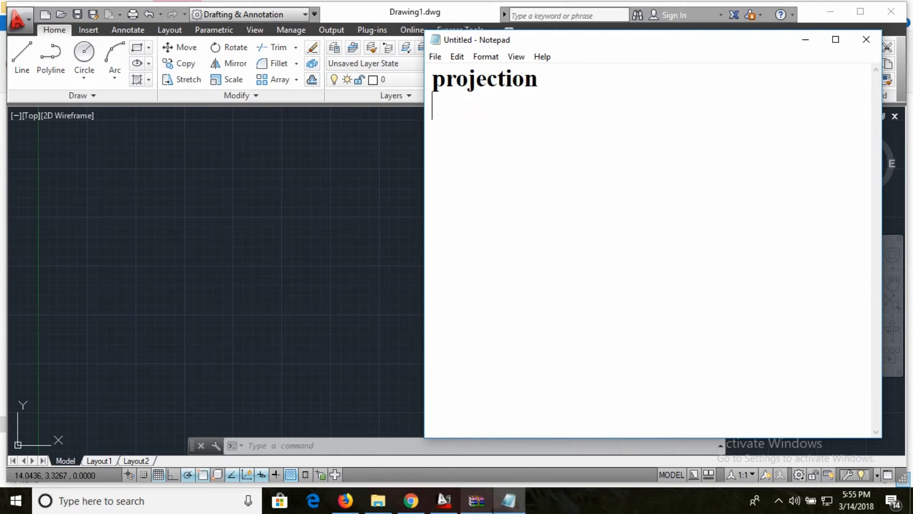
{"action": "left_click", "coordinate": [836, 39]}
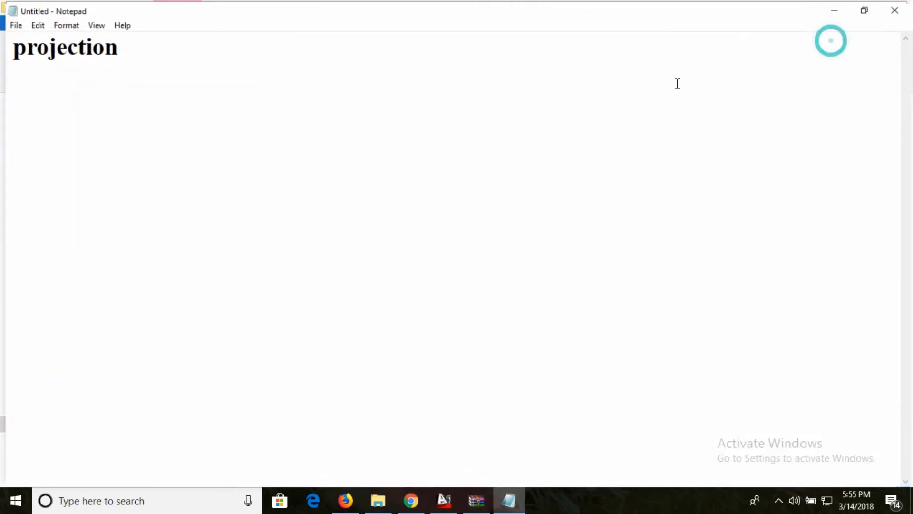
{"action": "key", "text": "Return"}
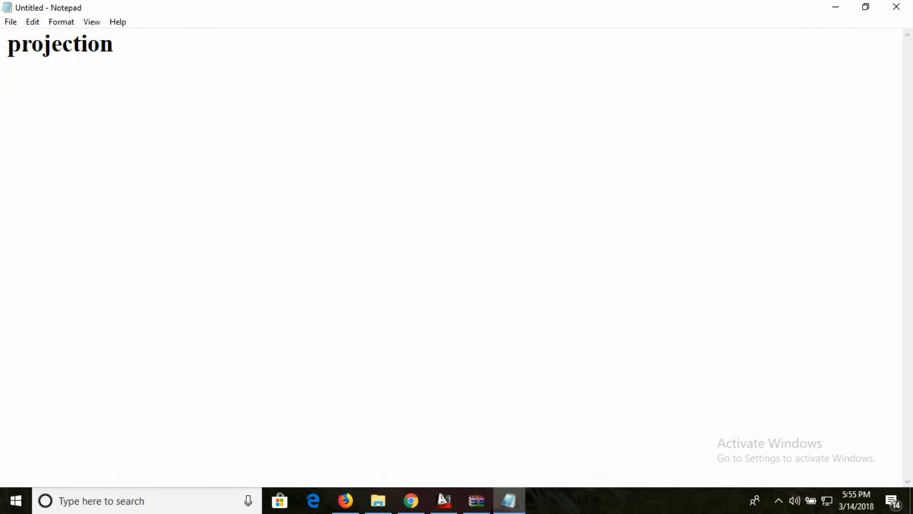
- Add the lines "incliend projection" and "prallel projection" below the heading
{"action": "type", "text": "incl"}
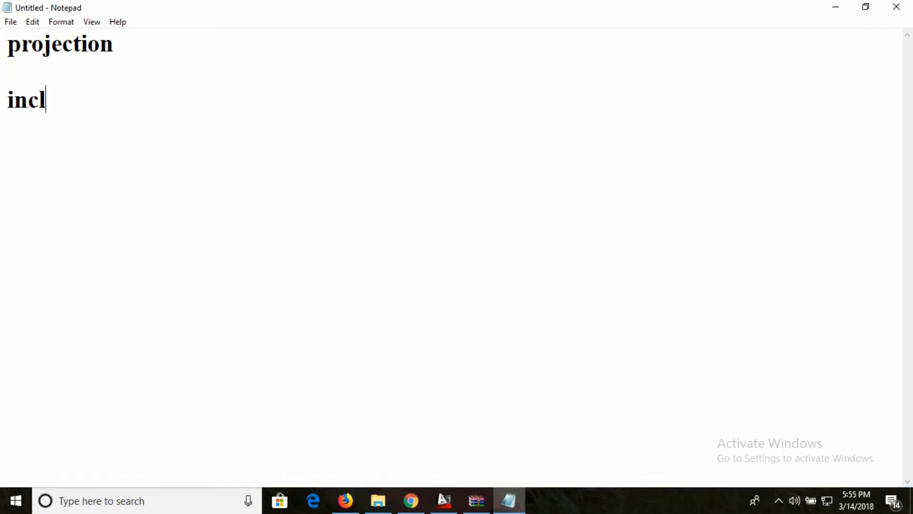
{"action": "type", "text": "iend projection"}
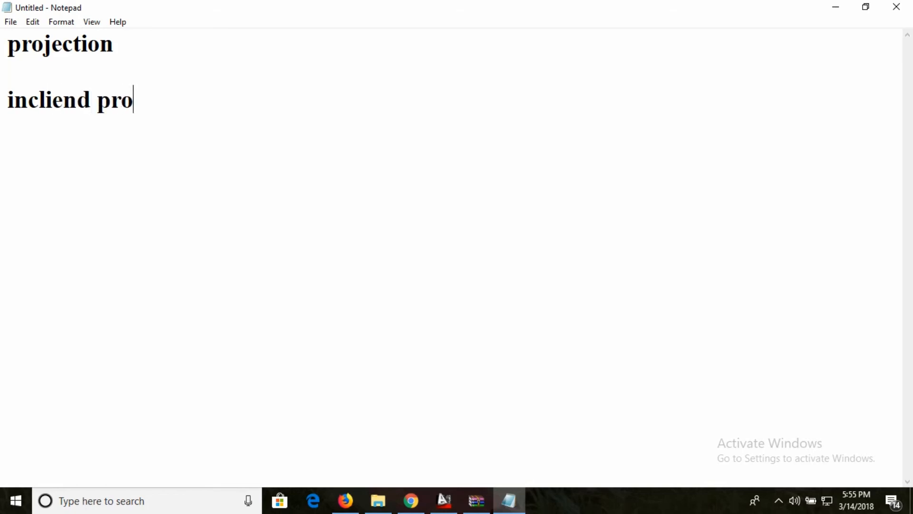
{"action": "key", "text": "Return"}
{"action": "type", "text": "pr"}
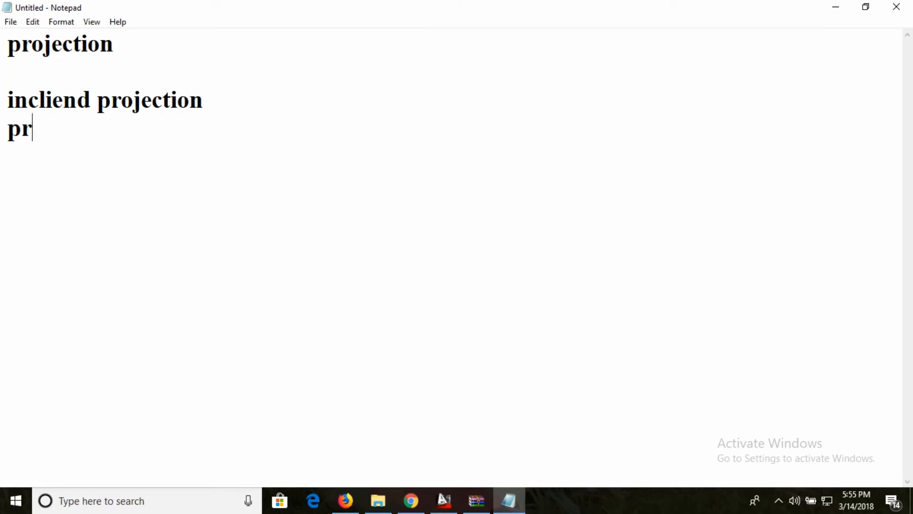
{"action": "type", "text": "allel proje"}
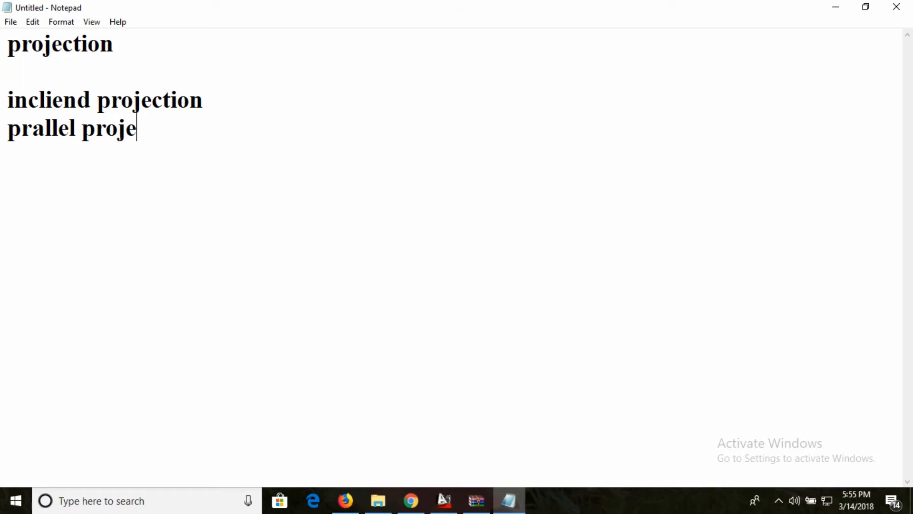
{"action": "type", "text": "ction"}
{"action": "key", "text": "Return"}
- Add "praspetive" as the third entry of the projection list
{"action": "type", "text": "pre"}
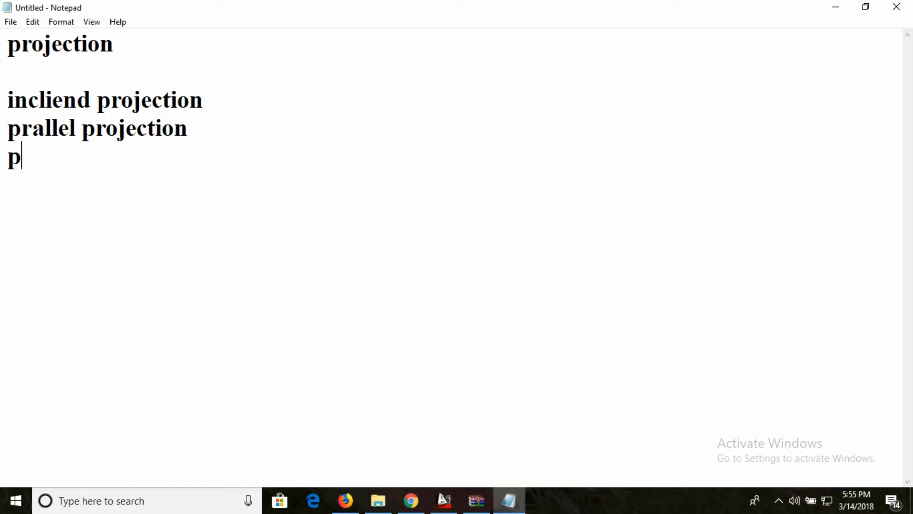
{"action": "key", "text": "BackSpace"}
{"action": "type", "text": "esp"}
{"action": "key", "text": "BackSpace"}
{"action": "key", "text": "BackSpace"}
{"action": "key", "text": "BackSpace"}
{"action": "key", "text": "BackSpace"}
{"action": "type", "text": "raspe"}
{"action": "key", "text": "BackSpace"}
{"action": "type", "text": "t"}
{"action": "key", "text": "BackSpace"}
{"action": "type", "text": "etive"}
{"action": "key", "text": "Return"}
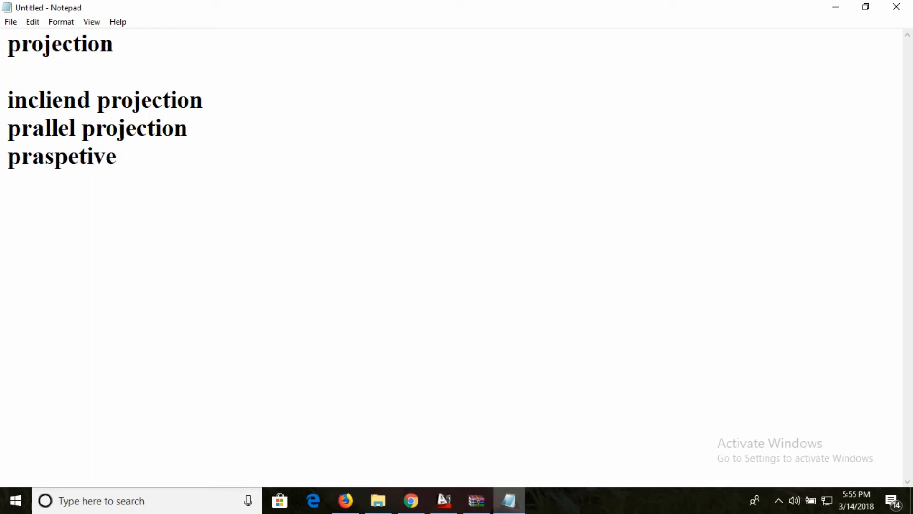
- Add "orthogonal projection" as the last entry of the list
{"action": "type", "text": "ortho"}
{"action": "key", "text": "BackSpace"}
{"action": "type", "text": "gonal p"}
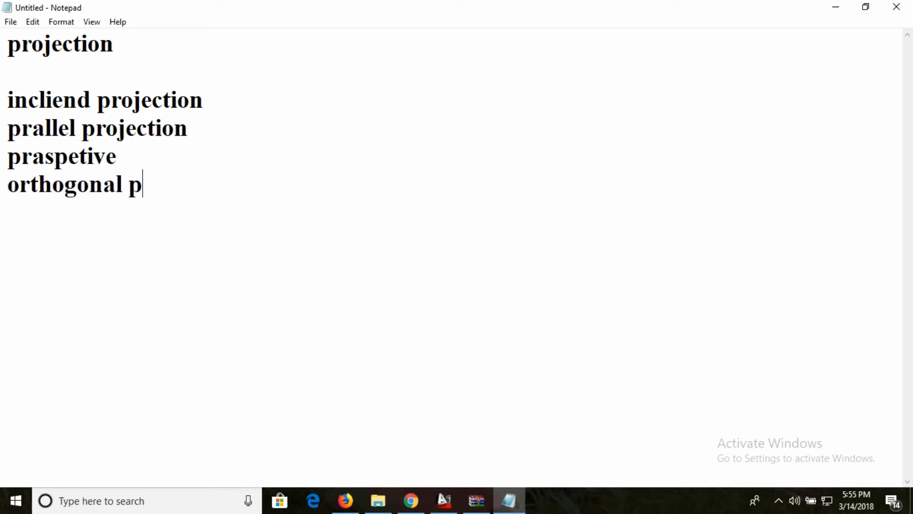
{"action": "type", "text": "rojection"}
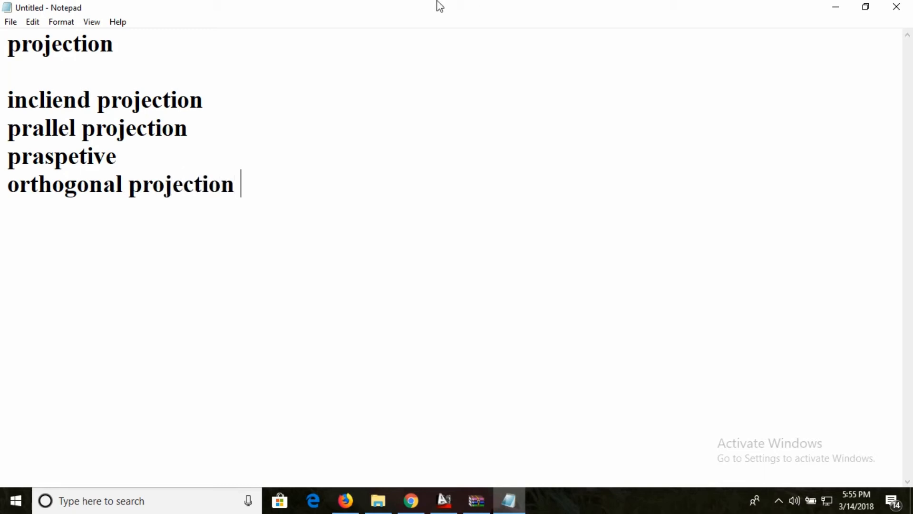
- Highlight the "incliend projection" line in the list
{"action": "left_click", "coordinate": [209, 94]}
{"action": "key", "text": "shift+Home"}
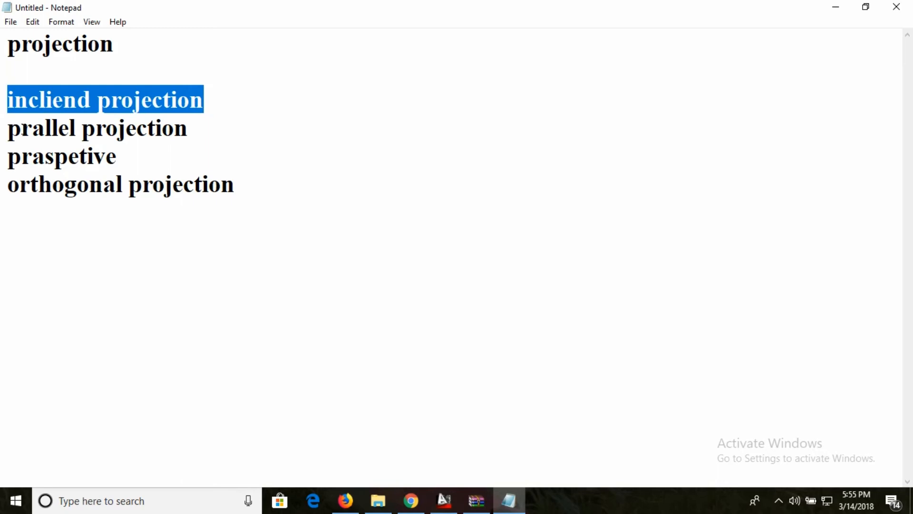
- Delete all four projection entries below the "projection" heading, keeping only the heading
{"action": "key", "text": "BackSpace"}
{"action": "left_click_drag", "start_coordinate": [342, 211], "coordinate": [8, 127]}
{"action": "left_click", "coordinate": [30, 85]}
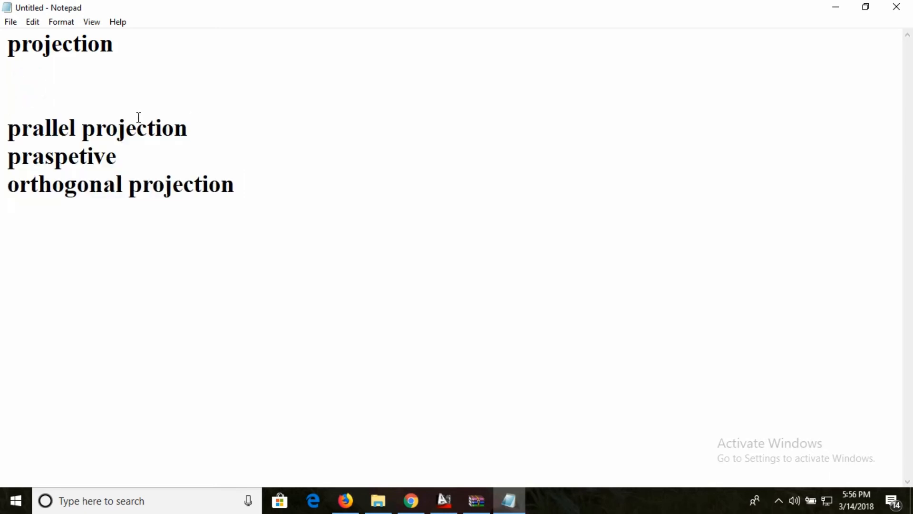
{"action": "key", "text": "Delete"}
{"action": "key", "text": "Delete"}
{"action": "key", "text": "Delete"}
{"action": "key", "text": "Delete"}
{"action": "key", "text": "Delete"}
{"action": "key", "text": "Delete"}
{"action": "key", "text": "Delete"}
{"action": "key", "text": "Delete"}
{"action": "key", "text": "Delete"}
{"action": "key", "text": "Delete"}
{"action": "key", "text": "Delete"}
{"action": "key", "text": "Delete"}
{"action": "key", "text": "Delete"}
{"action": "key", "text": "Delete"}
{"action": "key", "text": "Delete"}
{"action": "key", "text": "Delete"}
{"action": "key", "text": "Delete"}
{"action": "key", "text": "Delete"}
{"action": "key", "text": "Delete"}
{"action": "key", "text": "Delete"}
{"action": "key", "text": "Delete"}
{"action": "key", "text": "Delete"}
{"action": "key", "text": "Delete"}
{"action": "key", "text": "Delete"}
{"action": "key", "text": "Delete"}
{"action": "key", "text": "Delete"}
{"action": "type", "text": "pra"}
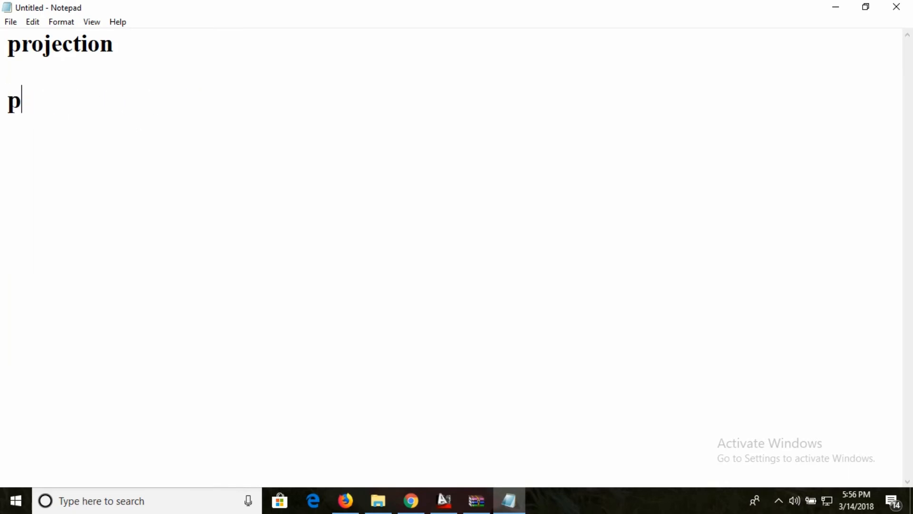
{"action": "key", "text": "BackSpace"}
{"action": "key", "text": "BackSpace"}
{"action": "key", "text": "BackSpace"}
{"action": "type", "text": "#"}
{"action": "key", "text": "BackSpace"}
{"action": "type", "text": "#"}
{"action": "key", "text": "BackSpace"}
{"action": "type", "text": "3D"}
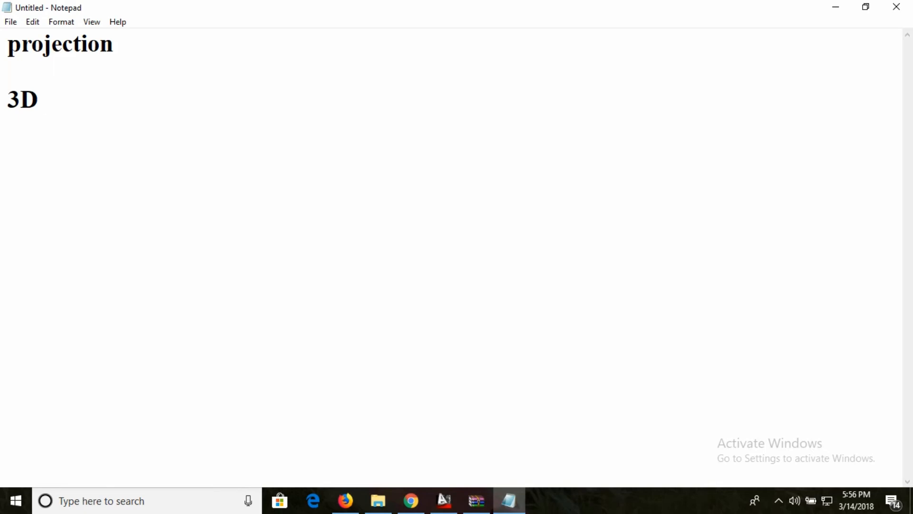
{"action": "key", "text": "BackSpace"}
{"action": "key", "text": "BackSpace"}
{"action": "key", "text": "BackSpace"}
- Enter "orthogonal projection" as the entry below the "projection" heading, leaving one blank line between them
{"action": "type", "text": "ortho"}
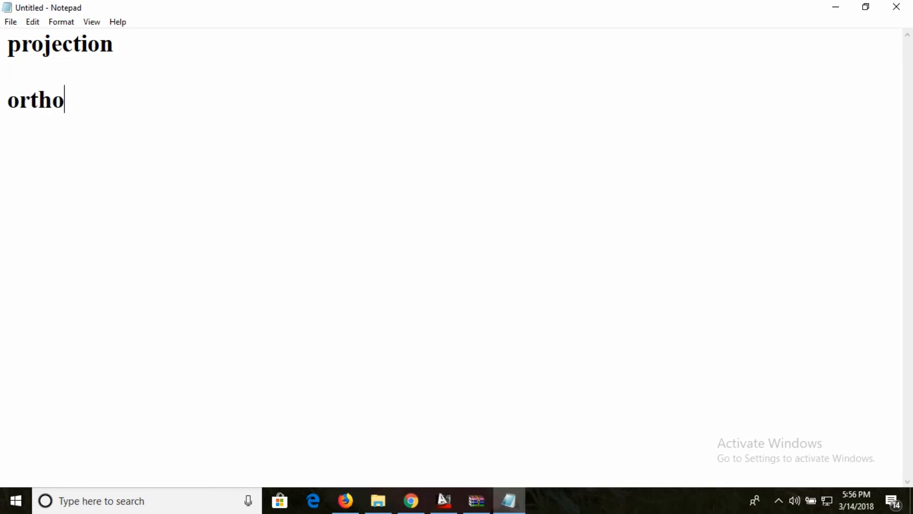
{"action": "type", "text": "gonal "}
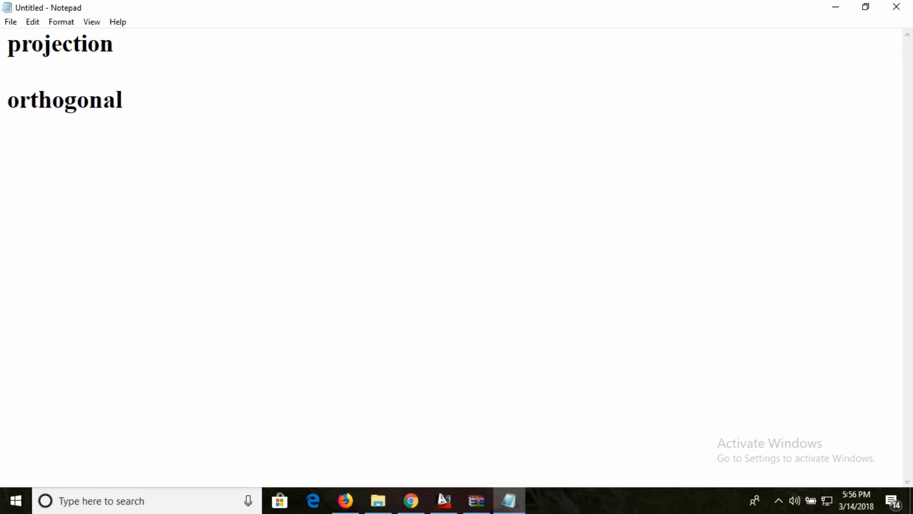
{"action": "type", "text": "projection"}
- Add an indented line reading "1st angle" under "orthogonal projection"
{"action": "key", "text": "Return"}
{"action": "key", "text": "Tab"}
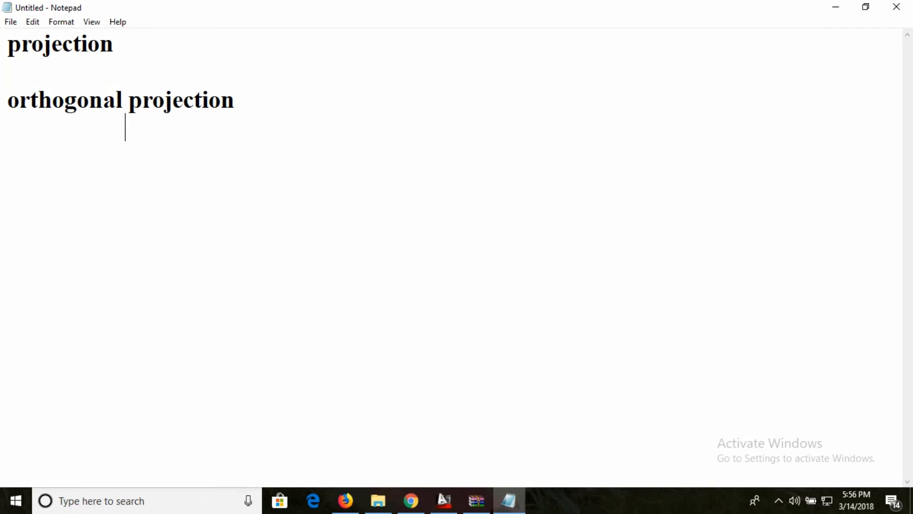
{"action": "type", "text": "1st"}
{"action": "key", "text": "BackSpace"}
{"action": "key", "text": "BackSpace"}
{"action": "type", "text": "st angle"}
- Add "2nd angle" on its own line below "1st angle", with the same indentation
{"action": "key", "text": "Return"}
{"action": "key", "text": "Tab"}
{"action": "key", "text": "BackSpace"}
{"action": "type", "text": "2"}
{"action": "key", "text": "BackSpace"}
{"action": "key", "text": "BackSpace"}
{"action": "key", "text": "Return"}
{"action": "key", "text": "Tab"}
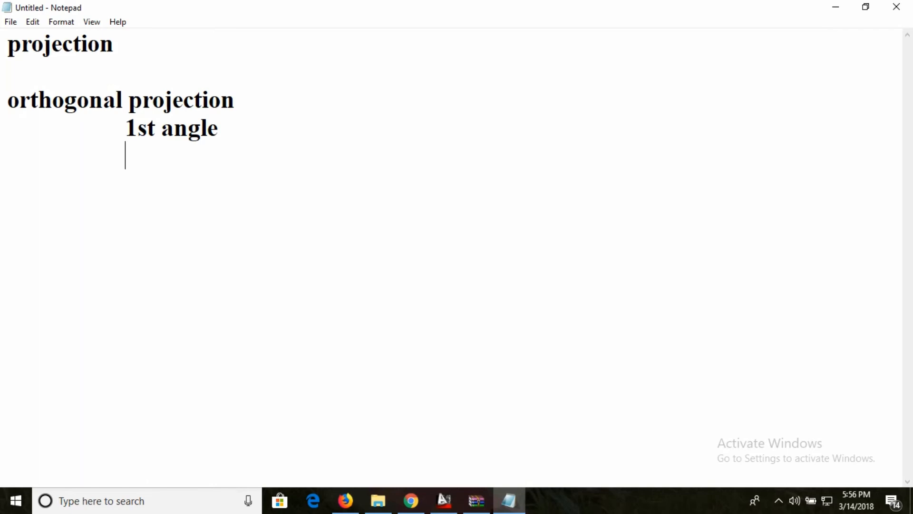
{"action": "type", "text": "2nd a"}
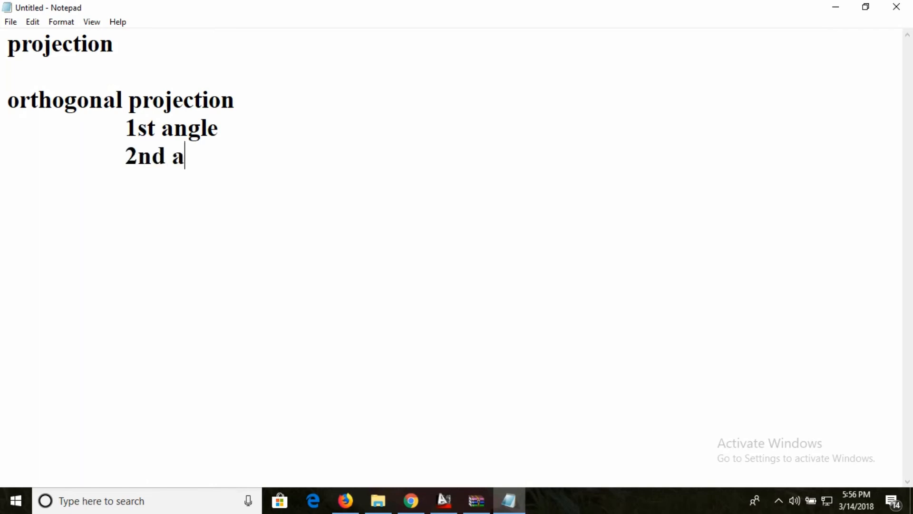
{"action": "type", "text": "ngle p"}
{"action": "key", "text": "BackSpace"}
- Add "3rd angle" as the third indented item under "orthogonal projection"
{"action": "key", "text": "Return"}
{"action": "key", "text": "Tab"}
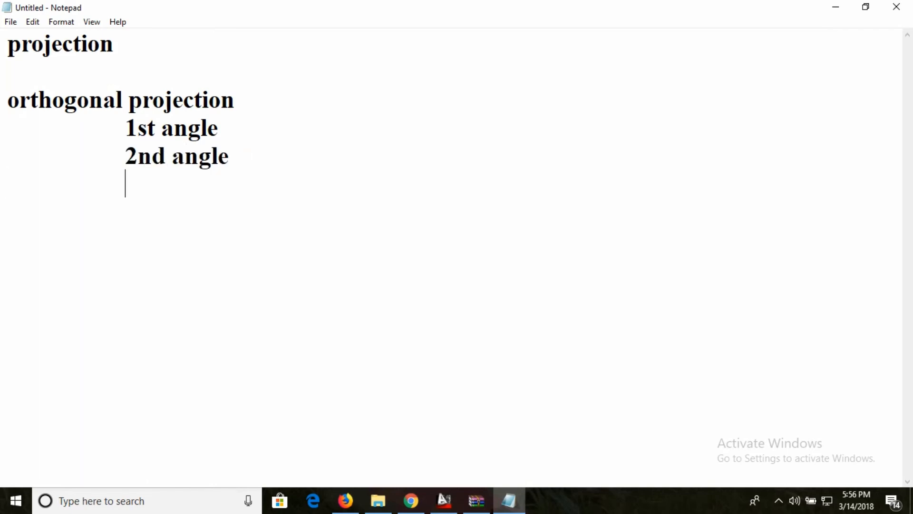
{"action": "type", "text": "3rd angle"}
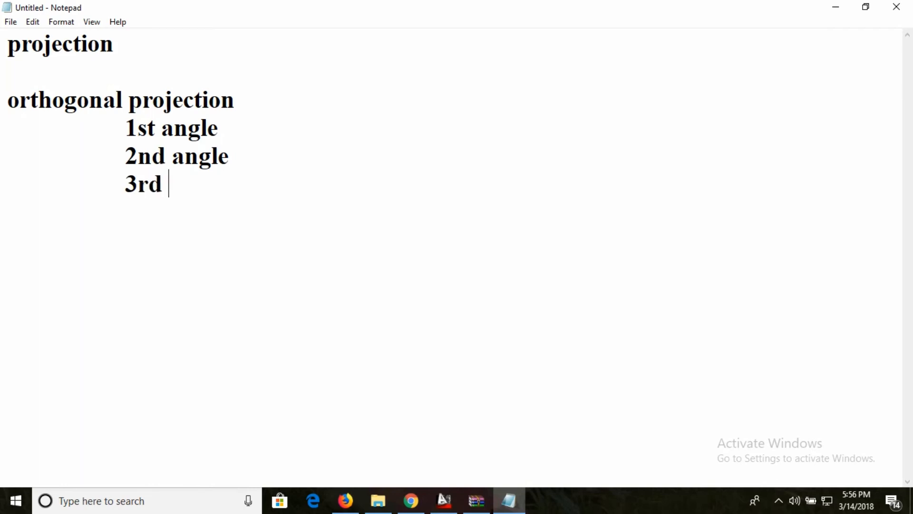